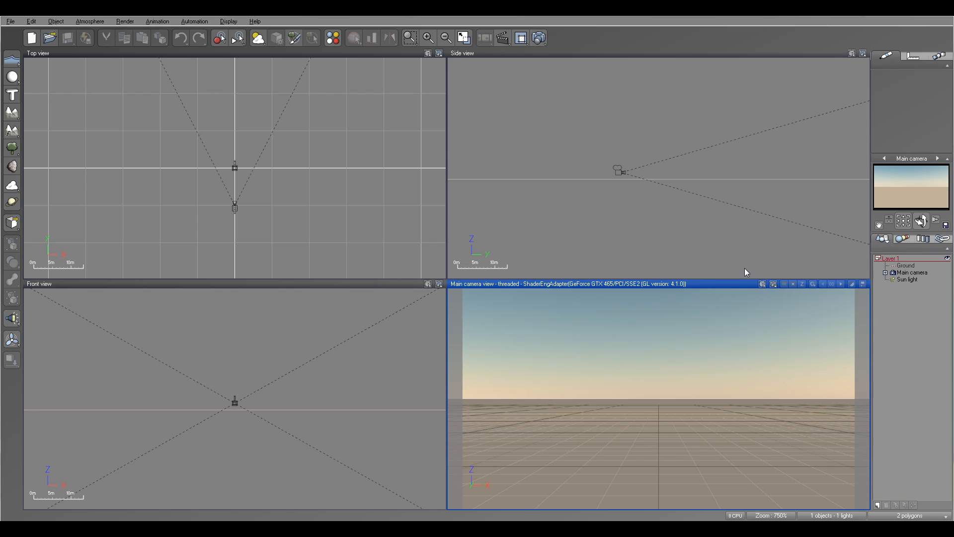
Show the animation timeline without the setup wizard and collapse its track and curve areas.
{"action": "left_click", "coordinate": [503, 38]}
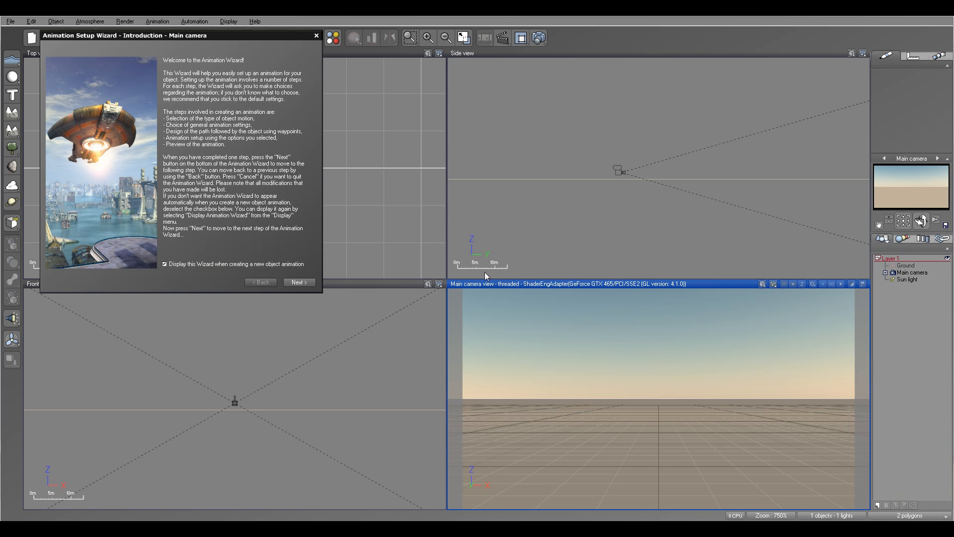
{"action": "left_click", "coordinate": [316, 36]}
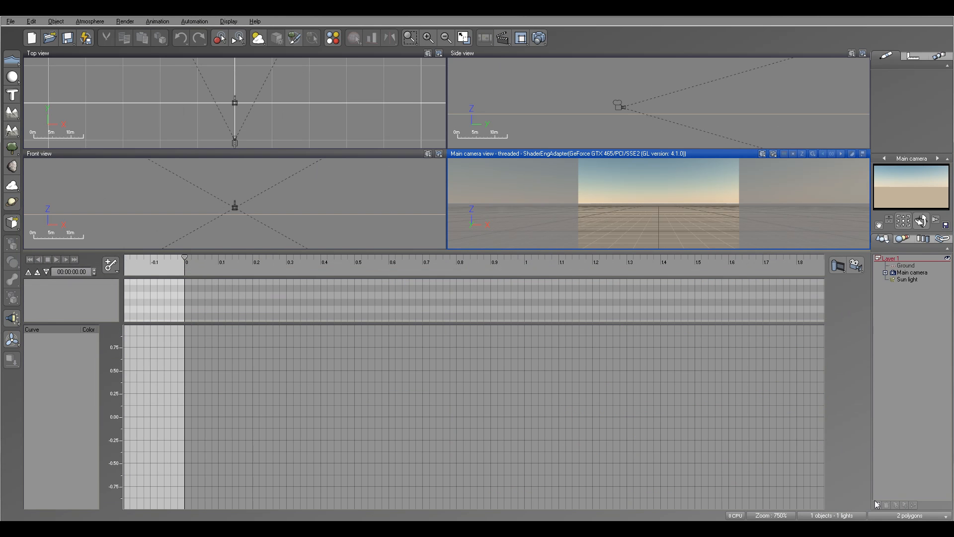
{"action": "left_click", "coordinate": [37, 273]}
{"action": "left_click", "coordinate": [30, 454]}
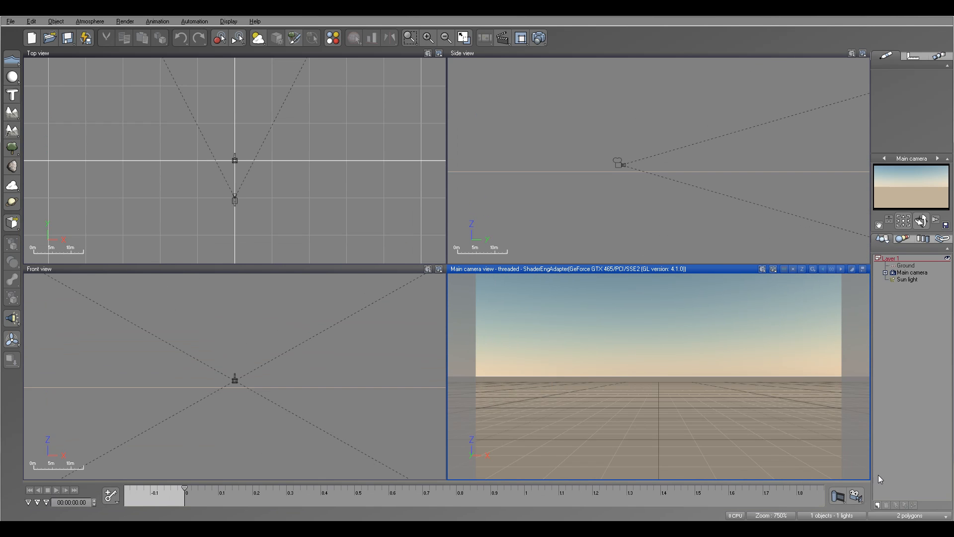
Try automatic illumination baking in the advanced animation options.
{"action": "left_click", "coordinate": [859, 498]}
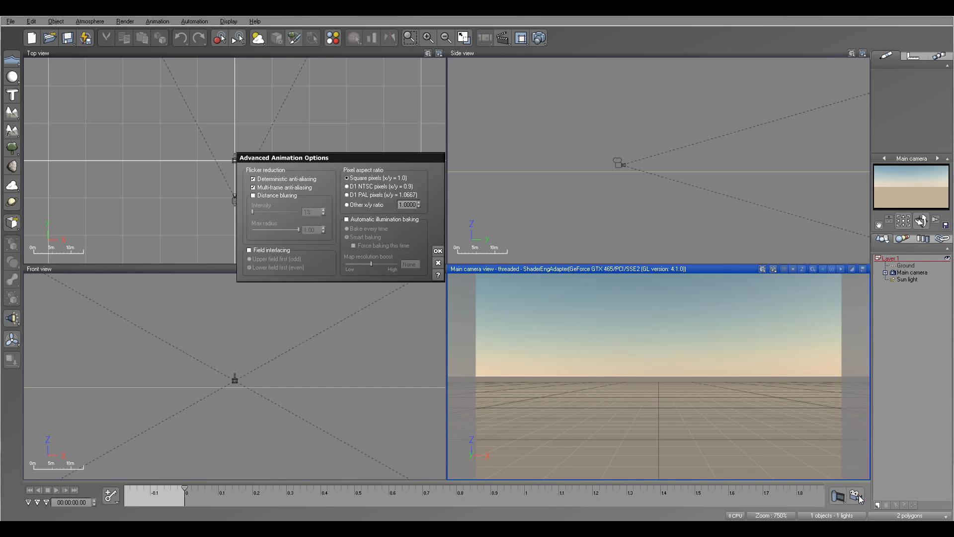
{"action": "left_click_drag", "start_coordinate": [313, 162], "coordinate": [352, 155]}
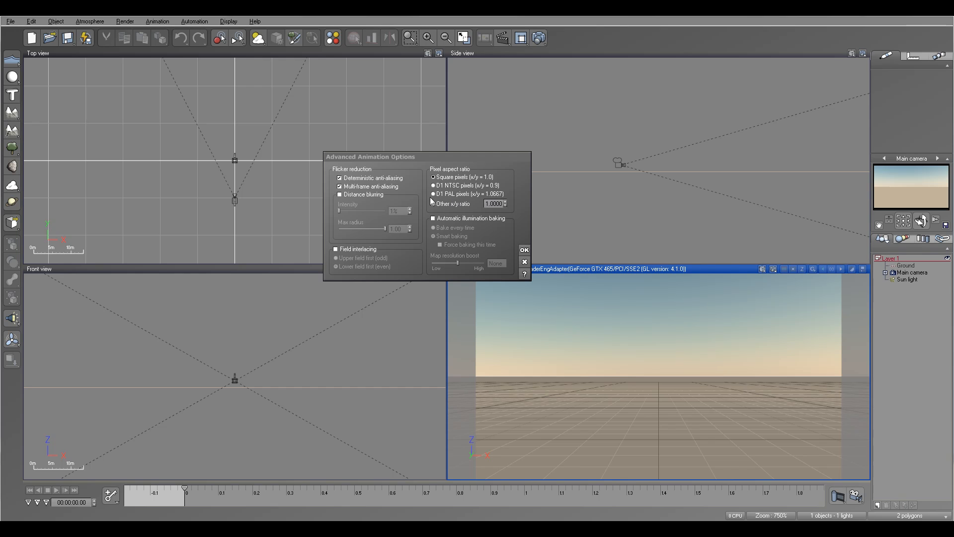
{"action": "left_click", "coordinate": [434, 219]}
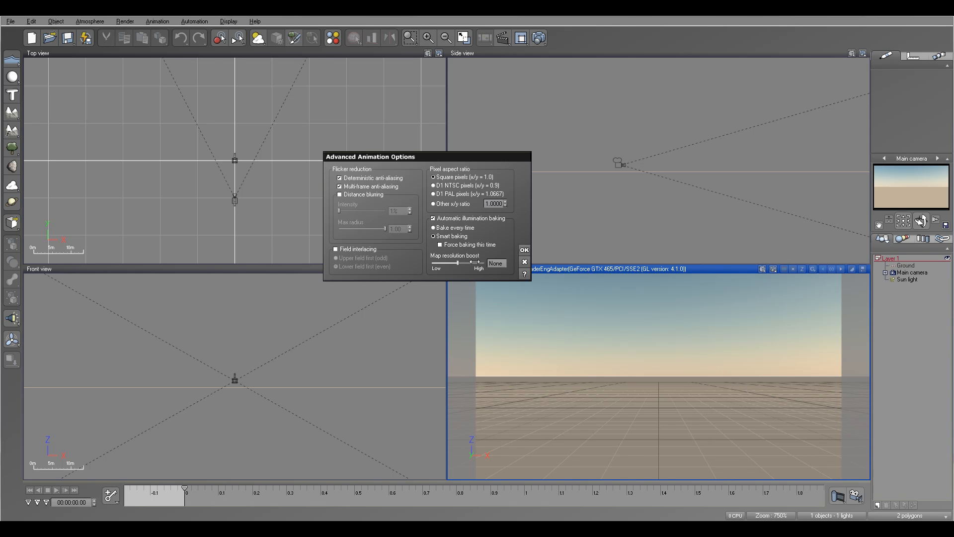
{"action": "left_click", "coordinate": [525, 249]}
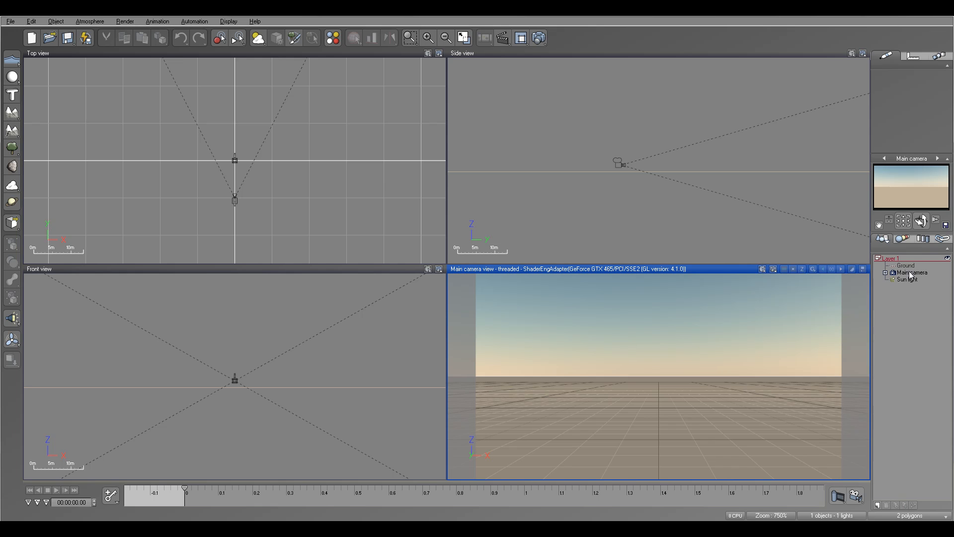
Examine the advanced camera options of the main camera, including its aspect ratio and motion blur settings.
{"action": "left_click", "coordinate": [886, 272]}
{"action": "left_click", "coordinate": [917, 280]}
{"action": "right_click", "coordinate": [917, 280]}
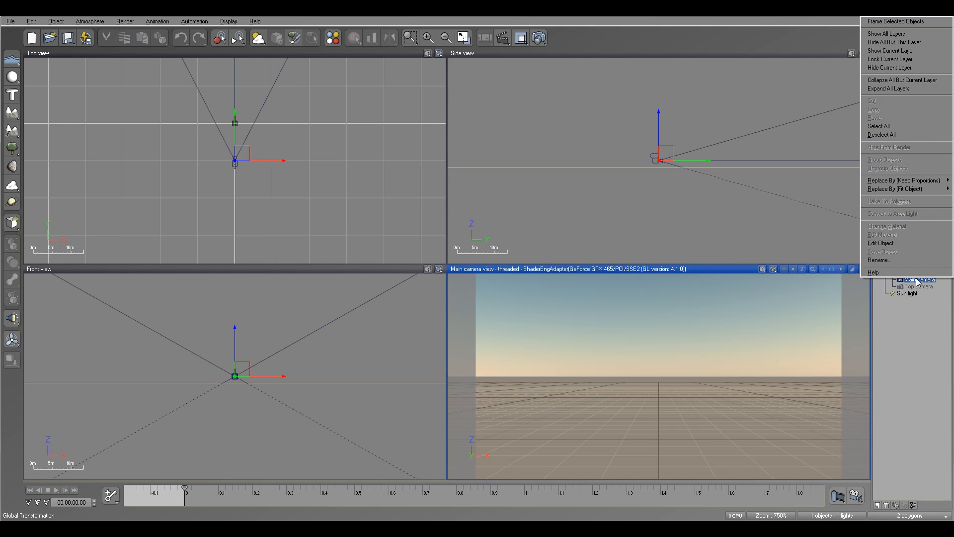
{"action": "left_click", "coordinate": [915, 245]}
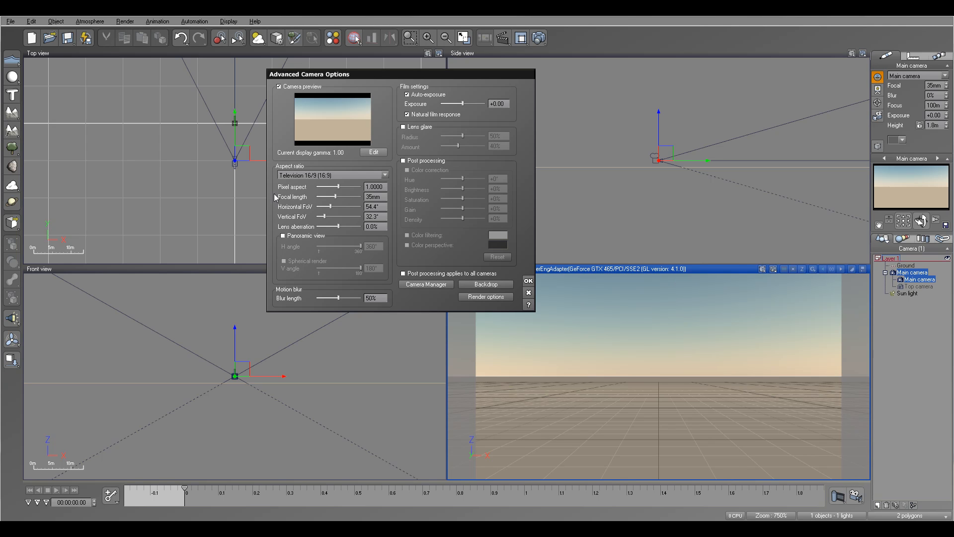
{"action": "left_click", "coordinate": [529, 293]}
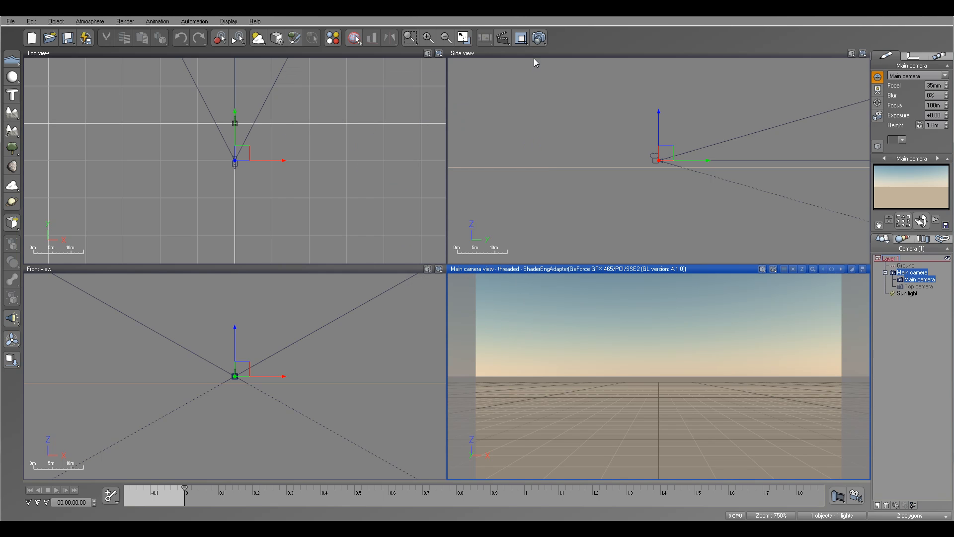
Examine the indirect lighting settings in the advanced effects options of the User settings render preset.
{"action": "left_click", "coordinate": [538, 38]}
{"action": "left_click_drag", "start_coordinate": [376, 94], "coordinate": [402, 114]}
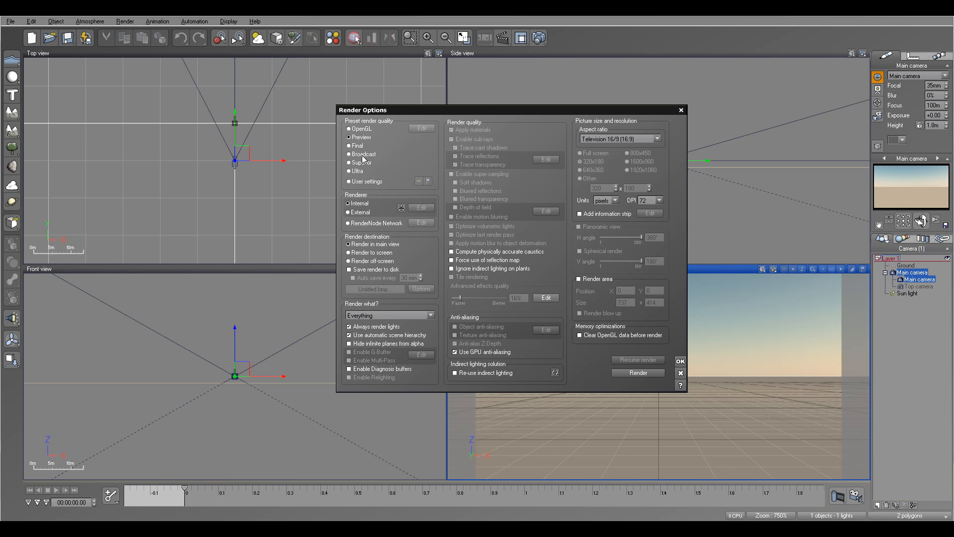
{"action": "left_click", "coordinate": [364, 183]}
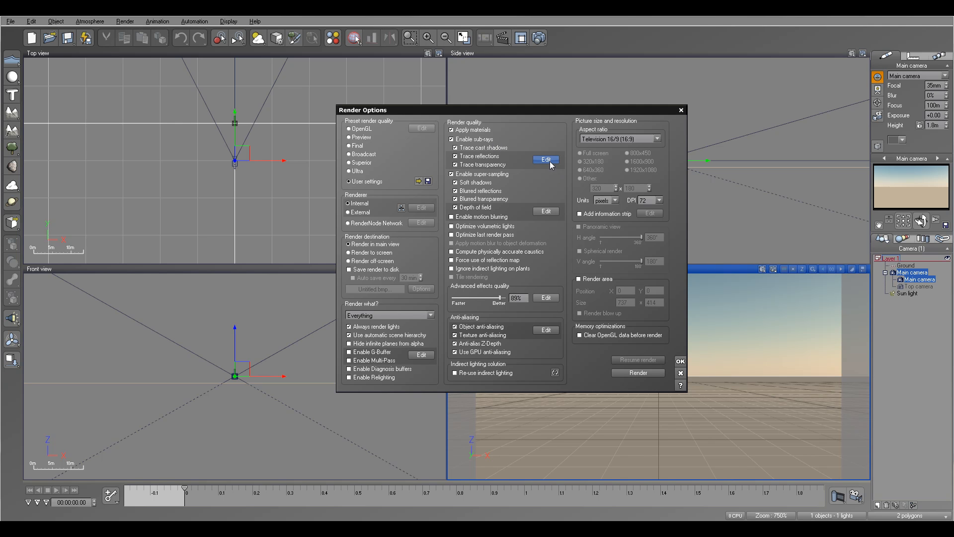
{"action": "left_click", "coordinate": [546, 297]}
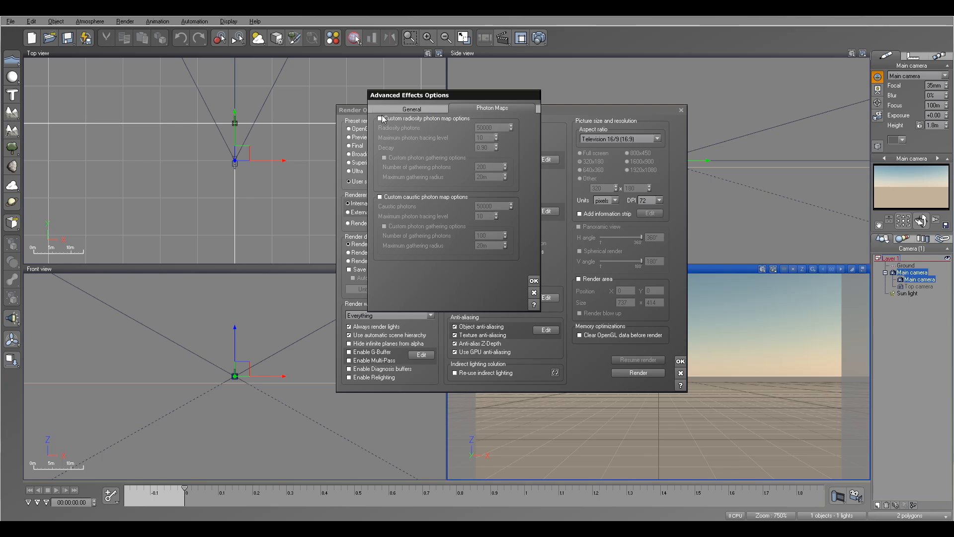
{"action": "left_click", "coordinate": [394, 108]}
{"action": "left_click", "coordinate": [381, 129]}
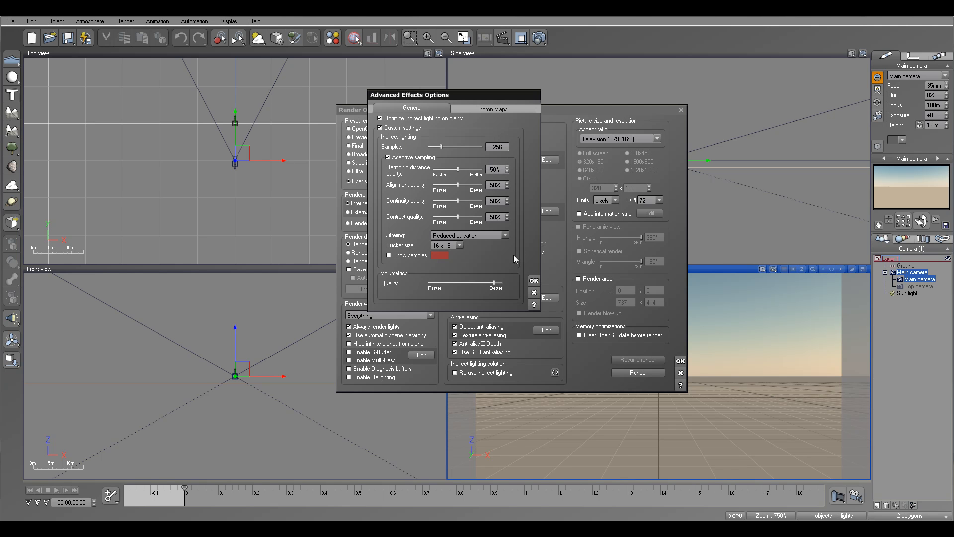
{"action": "left_click", "coordinate": [397, 128]}
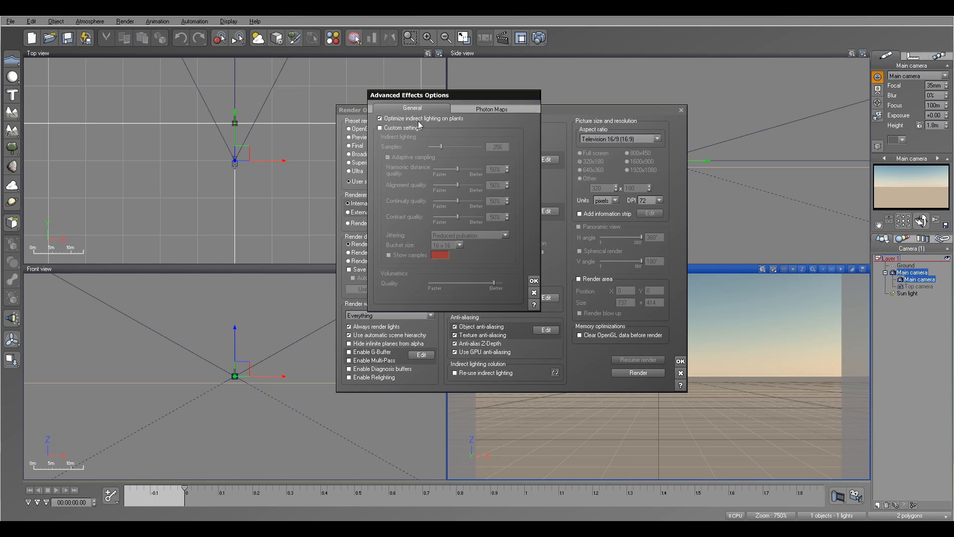
{"action": "left_click", "coordinate": [535, 282]}
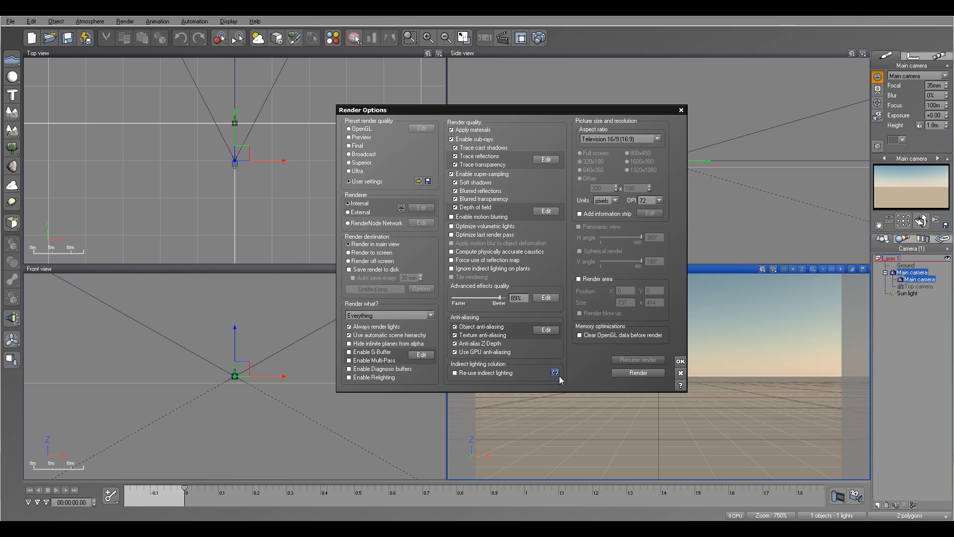
Examine the object and texture anti-aliasing options, then leave the render options without saving.
{"action": "left_click", "coordinate": [547, 329]}
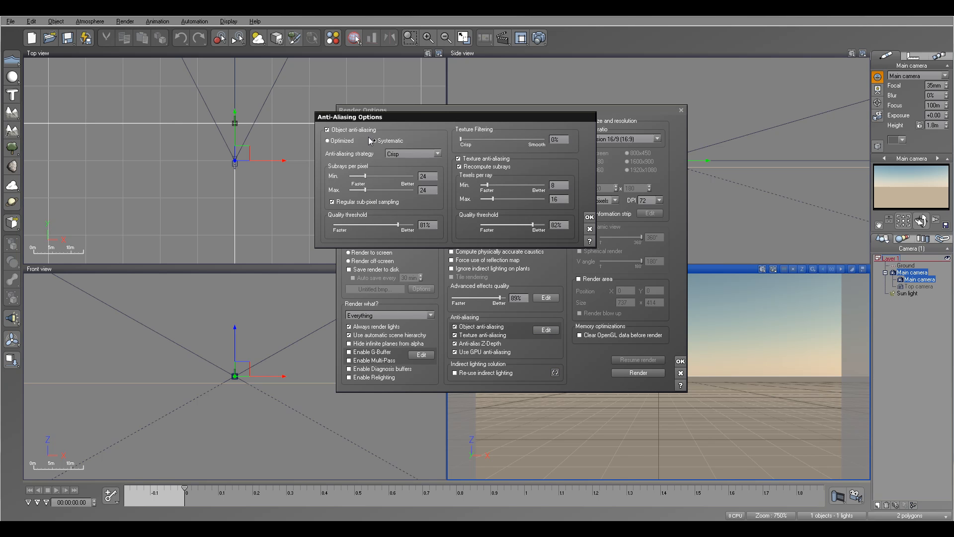
{"action": "left_click", "coordinate": [374, 141]}
{"action": "left_click", "coordinate": [590, 229]}
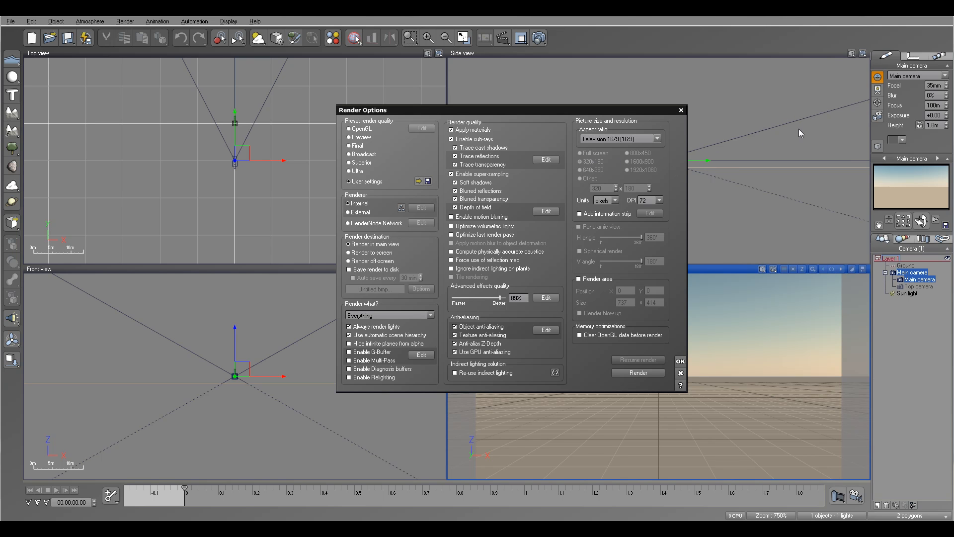
{"action": "left_click", "coordinate": [682, 372]}
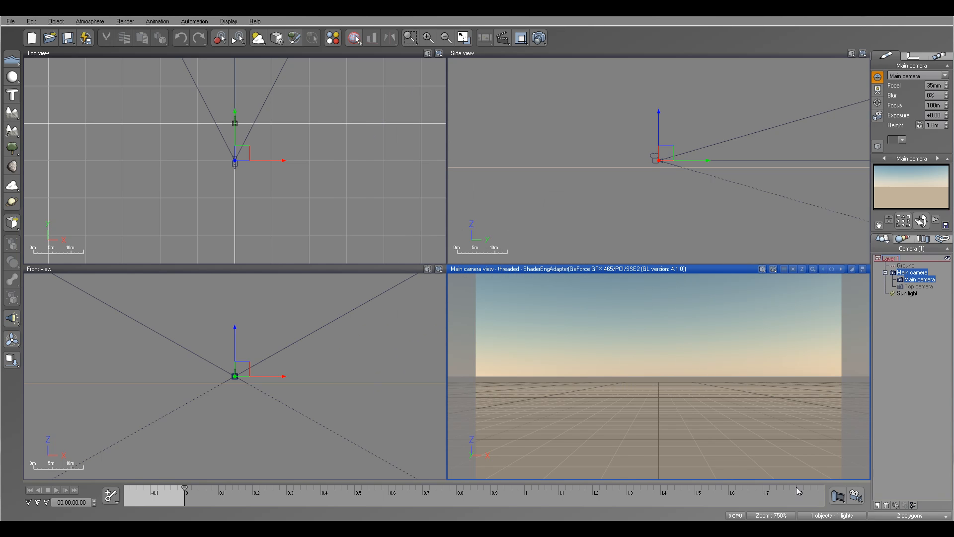
Open the animation render options, inspect the User Settings render quality, and return to the Preview preset.
{"action": "left_click", "coordinate": [858, 498]}
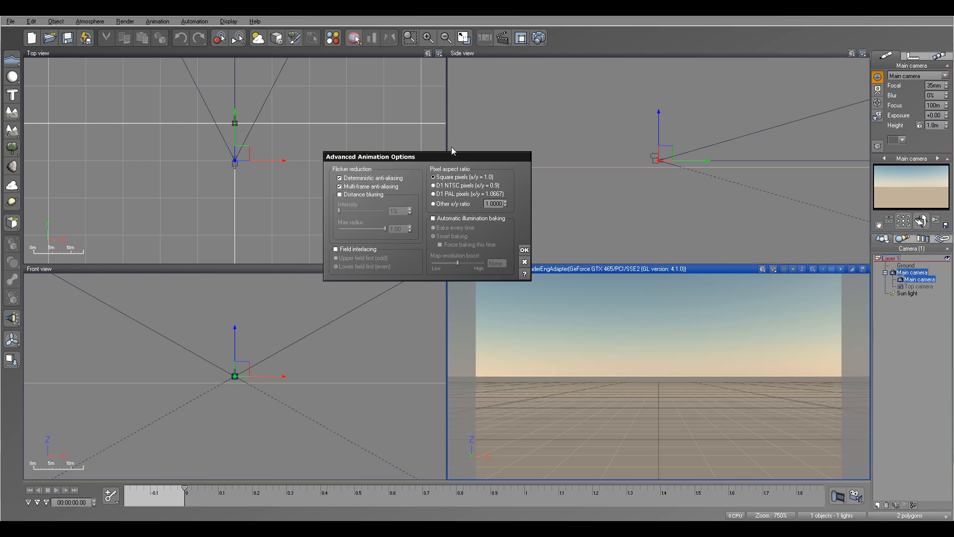
{"action": "left_click", "coordinate": [525, 263]}
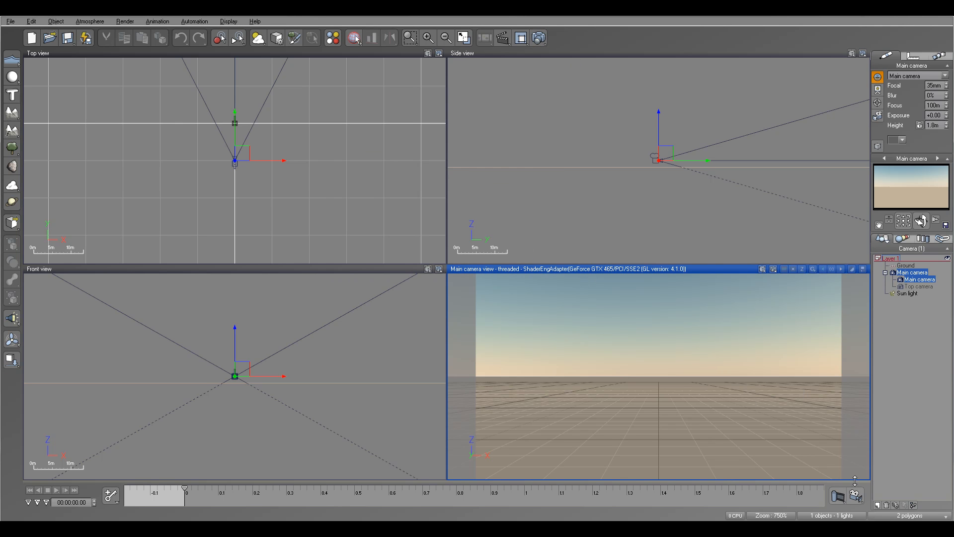
{"action": "left_click", "coordinate": [856, 497]}
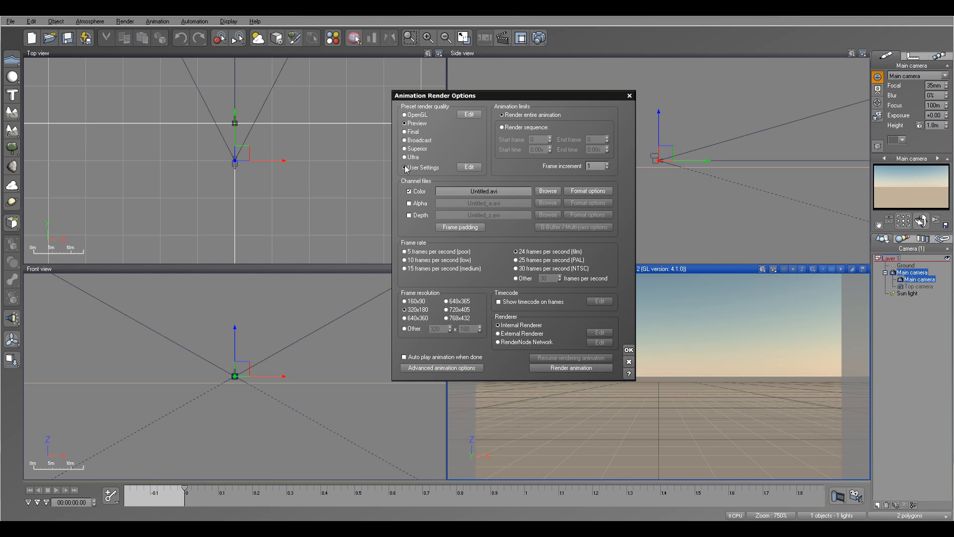
{"action": "left_click", "coordinate": [469, 168]}
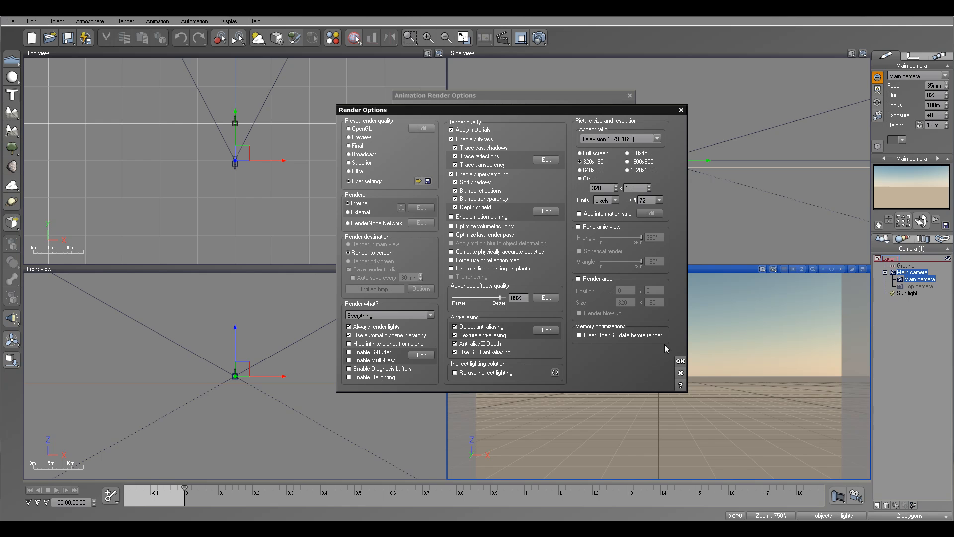
{"action": "left_click", "coordinate": [681, 374]}
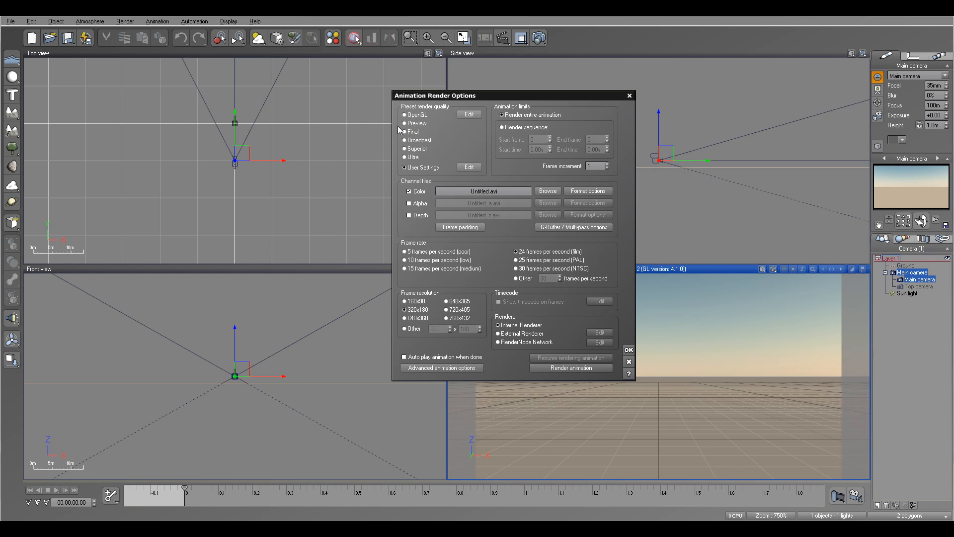
{"action": "left_click", "coordinate": [416, 124]}
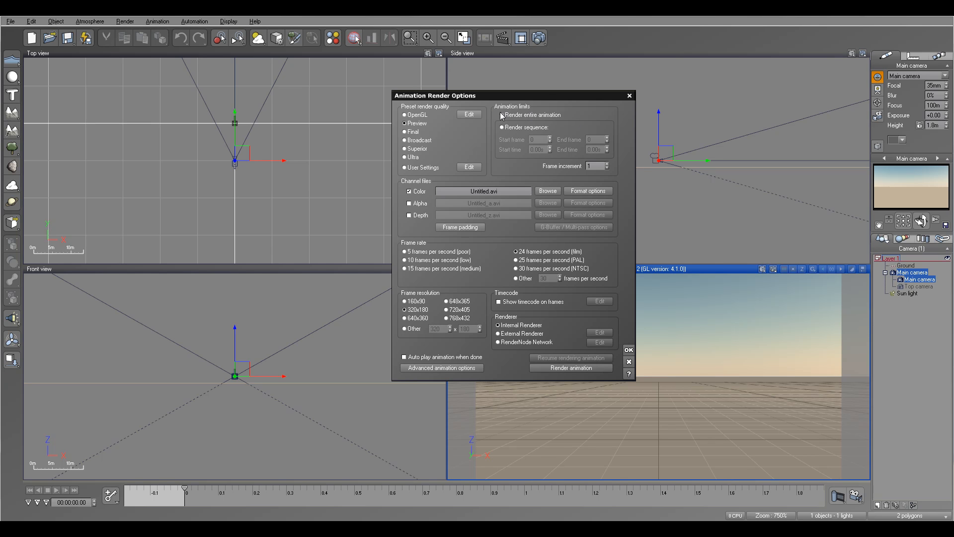
Check the render sequence limits and the AVI compressor choices for the color channel, keeping the entire animation selected.
{"action": "left_click", "coordinate": [517, 127]}
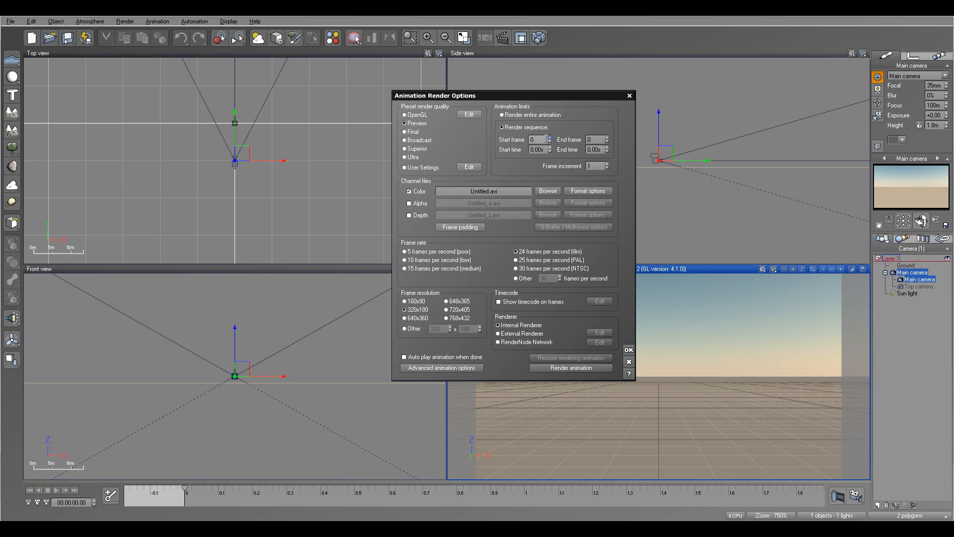
{"action": "left_click", "coordinate": [529, 115]}
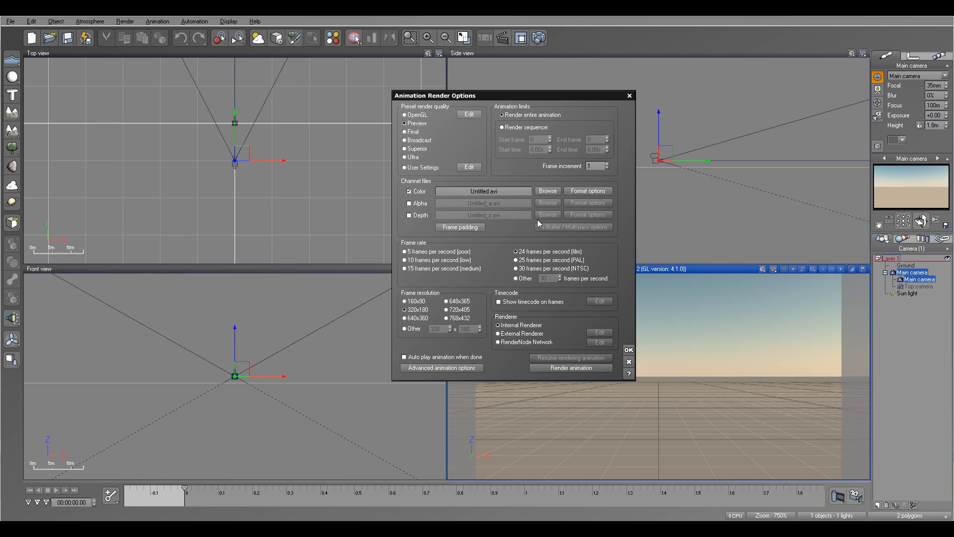
{"action": "left_click", "coordinate": [590, 193]}
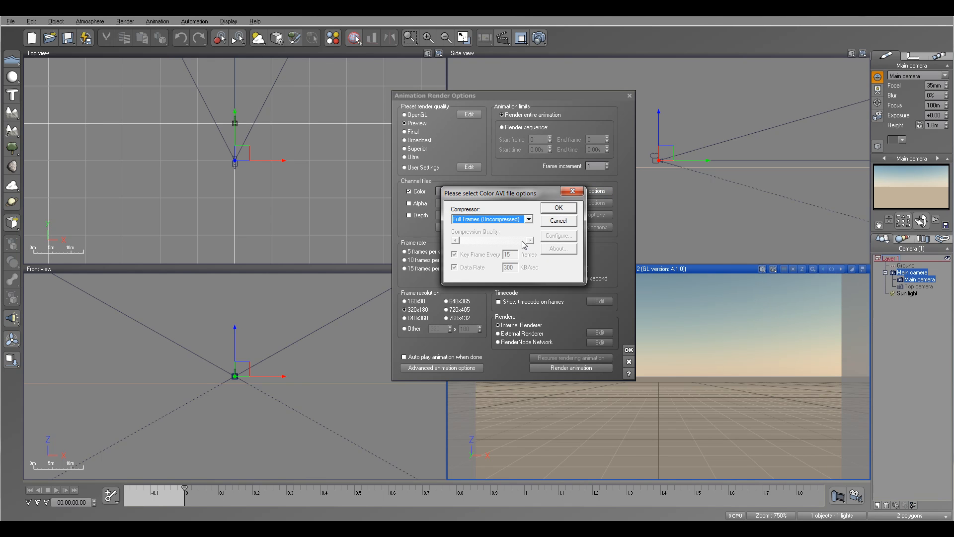
{"action": "left_click", "coordinate": [529, 221]}
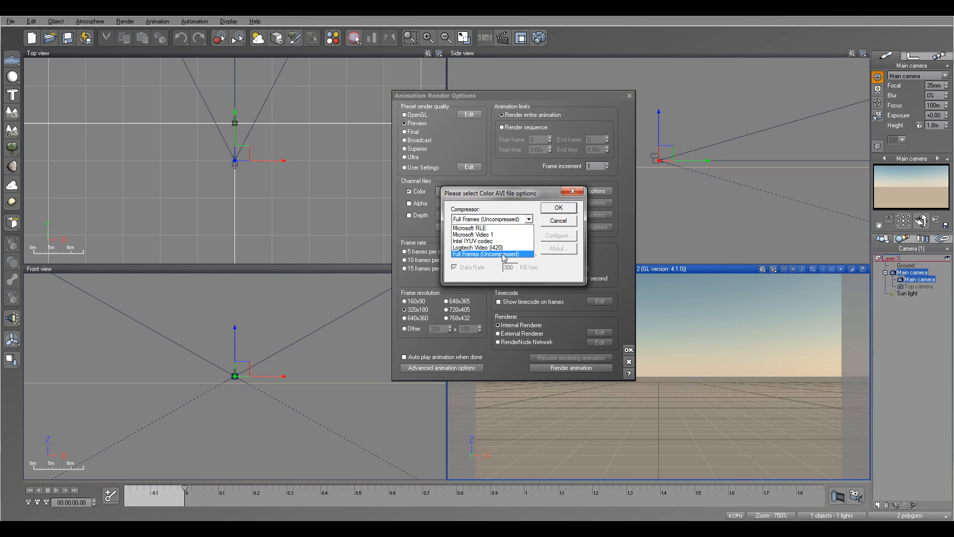
{"action": "left_click", "coordinate": [562, 224]}
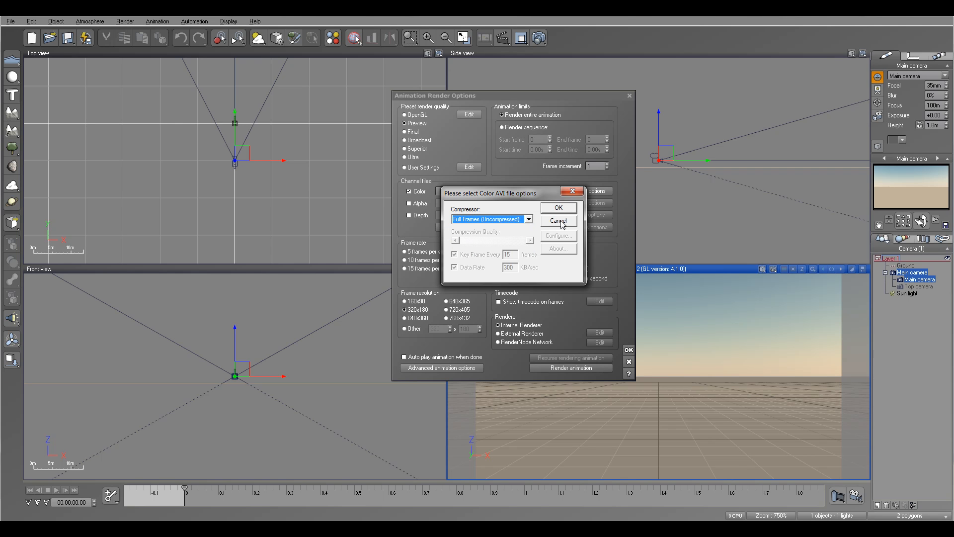
{"action": "left_click", "coordinate": [573, 191]}
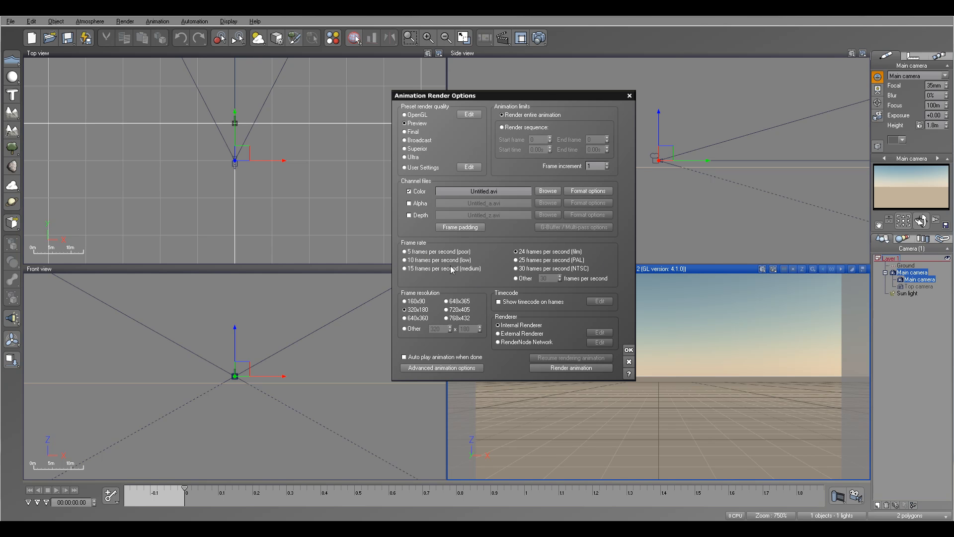
Set a custom frame rate of 60 frames per second and choose the custom frame resolution option.
{"action": "left_click", "coordinate": [529, 278]}
{"action": "left_click", "coordinate": [549, 278]}
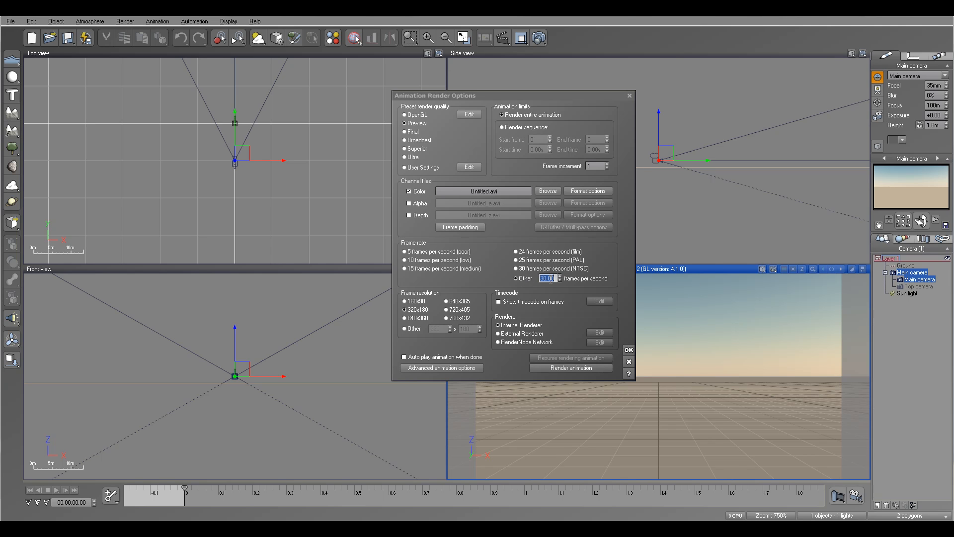
{"action": "type", "text": "60"}
{"action": "left_click", "coordinate": [618, 268]}
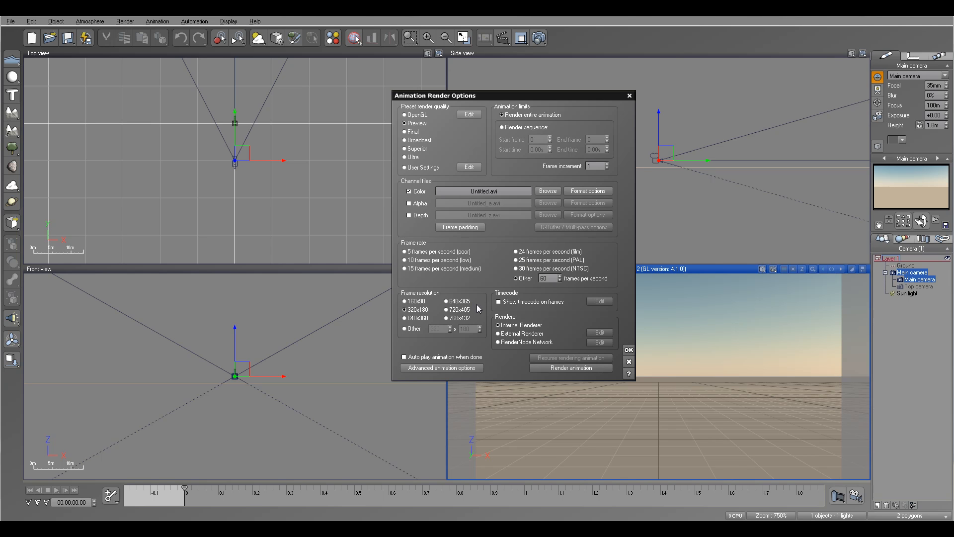
{"action": "left_click", "coordinate": [410, 328]}
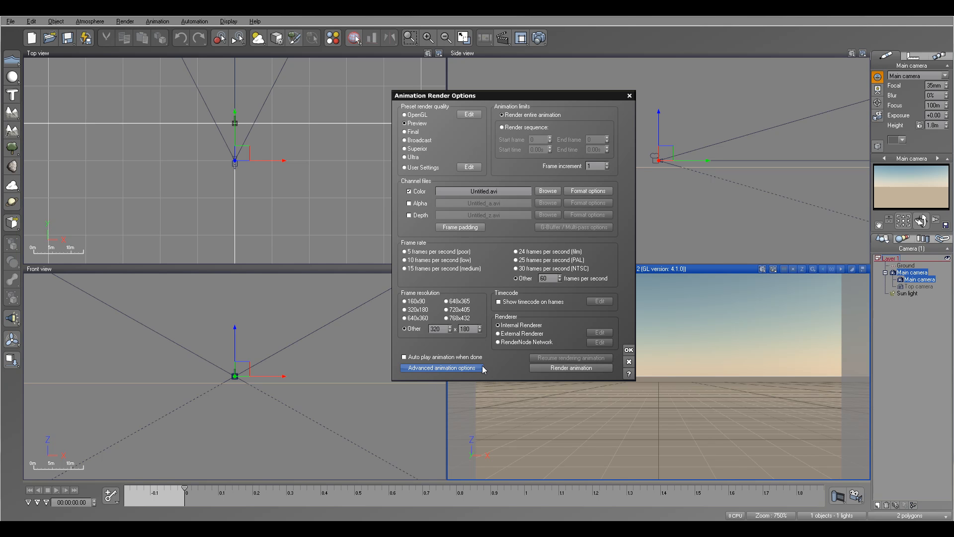
Examine the advanced animation options for flicker reduction and pixel aspect ratio, then leave the animation render options without saving.
{"action": "left_click", "coordinate": [429, 367]}
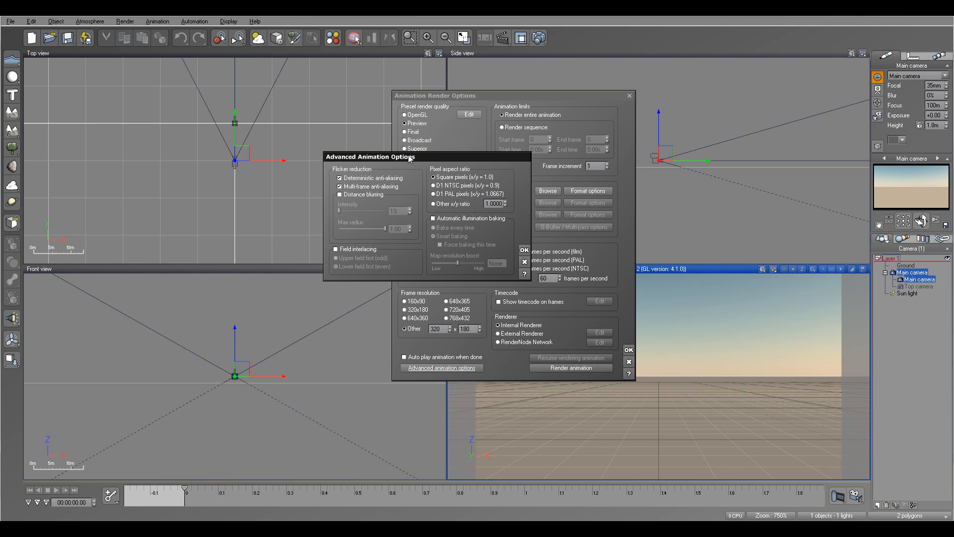
{"action": "left_click", "coordinate": [525, 262]}
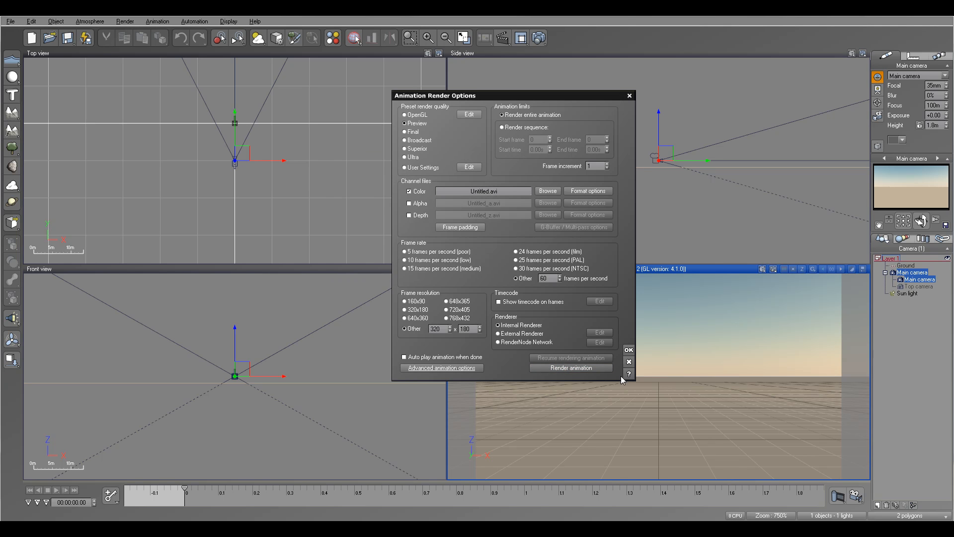
{"action": "left_click", "coordinate": [582, 368]}
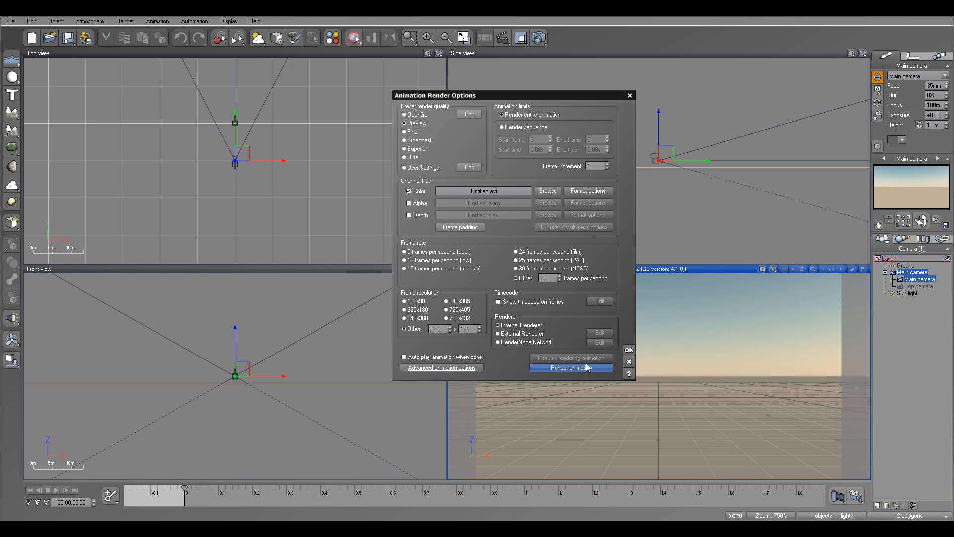
{"action": "left_click", "coordinate": [629, 362]}
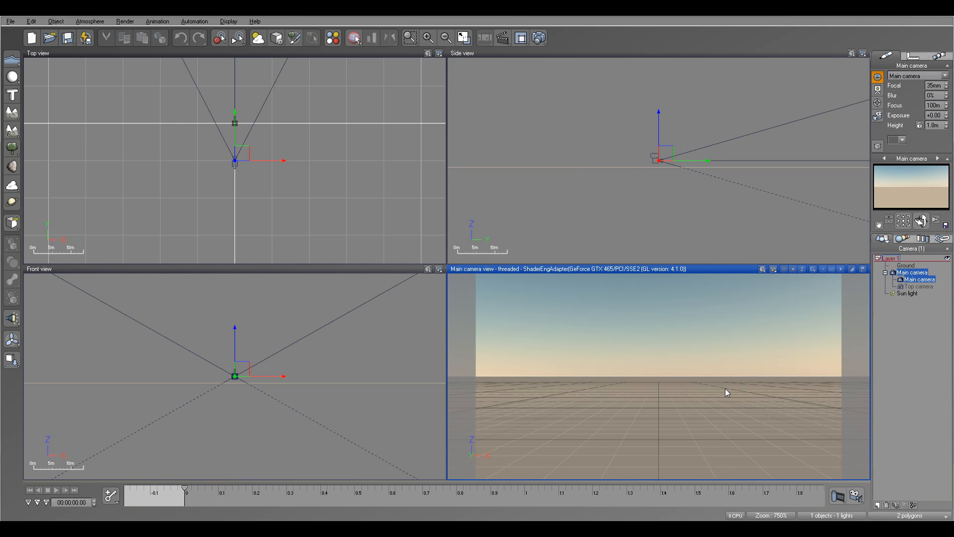
Inspect the animation preview options without changing them, then show the animation preview thumbnail beneath the timeline.
{"action": "right_click", "coordinate": [839, 498]}
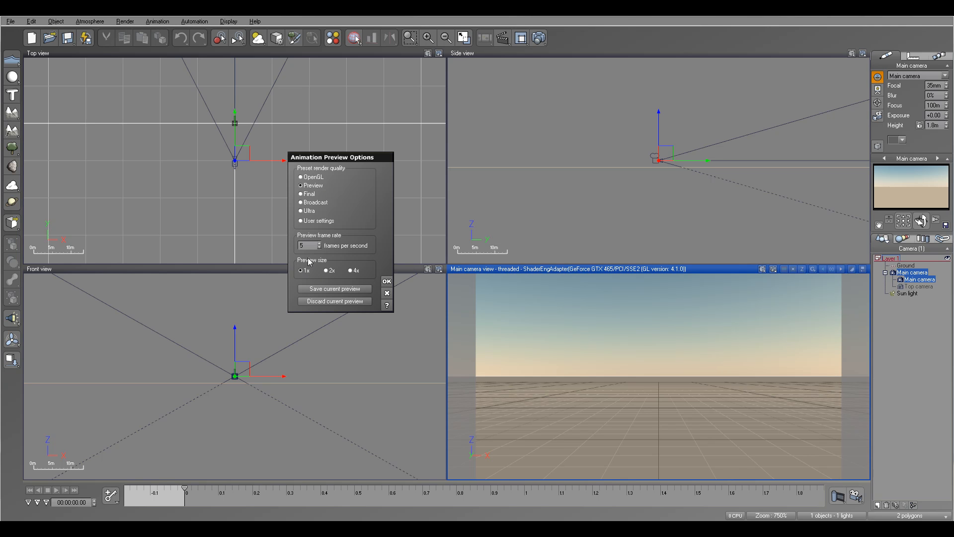
{"action": "left_click", "coordinate": [388, 293]}
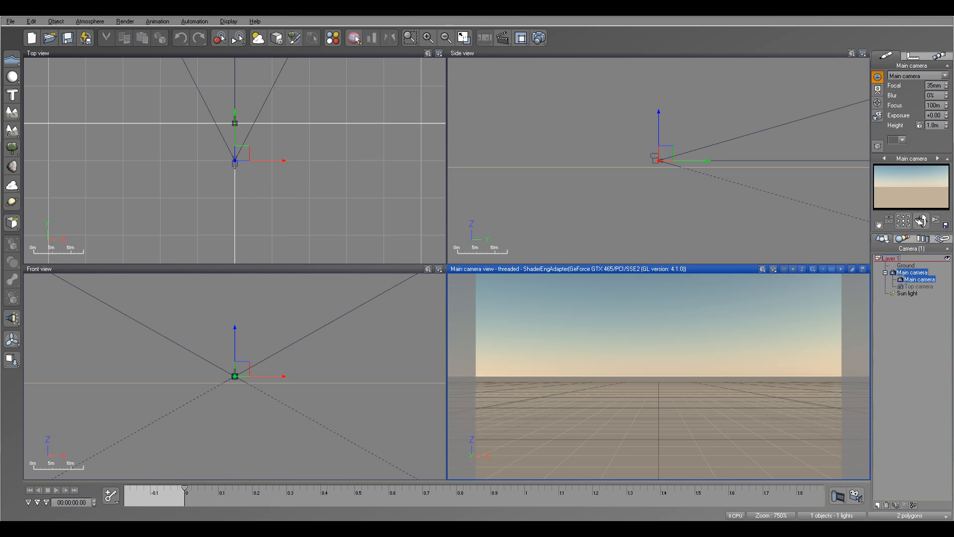
{"action": "left_click", "coordinate": [48, 503]}
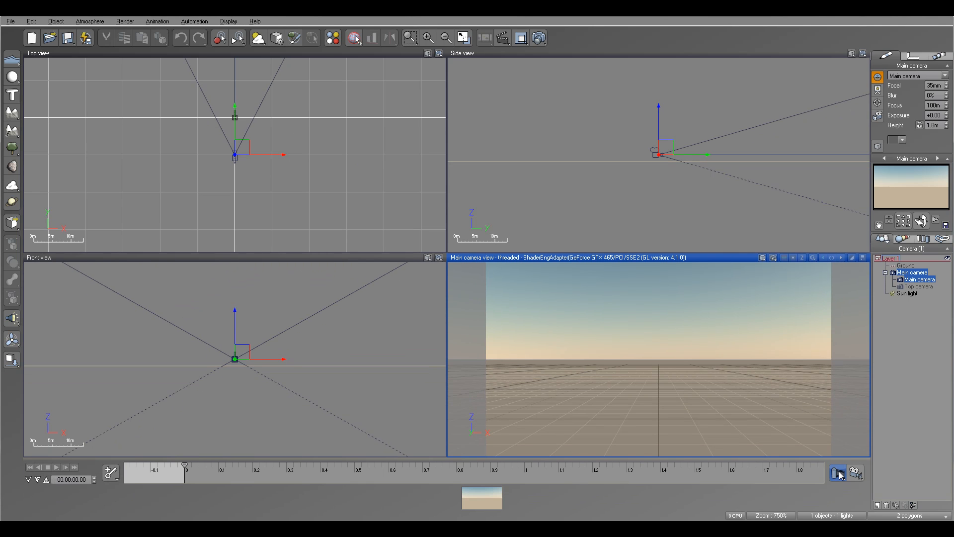
{"action": "left_click", "coordinate": [46, 481]}
{"action": "left_click", "coordinate": [856, 496]}
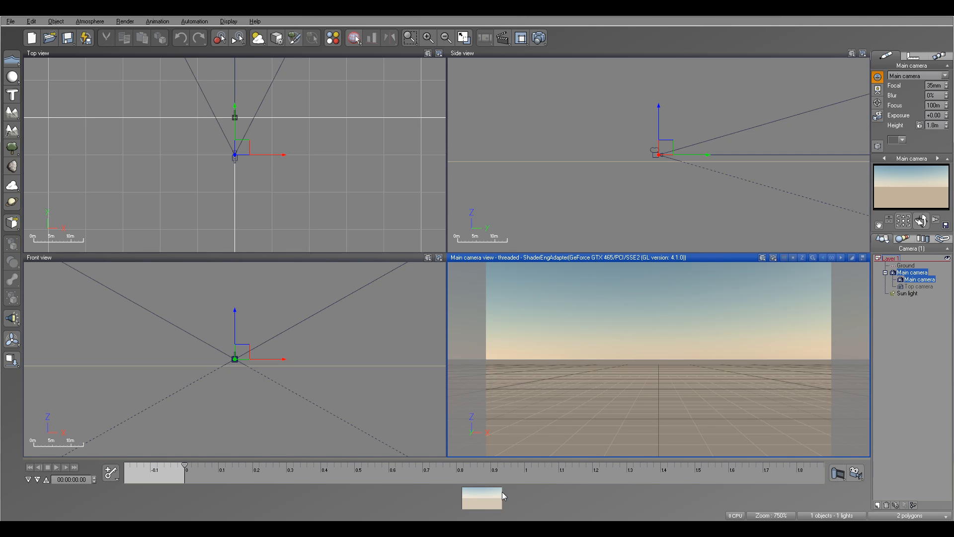
Set the animation preview render quality to Final and choose a larger preview size.
{"action": "left_click", "coordinate": [839, 473]}
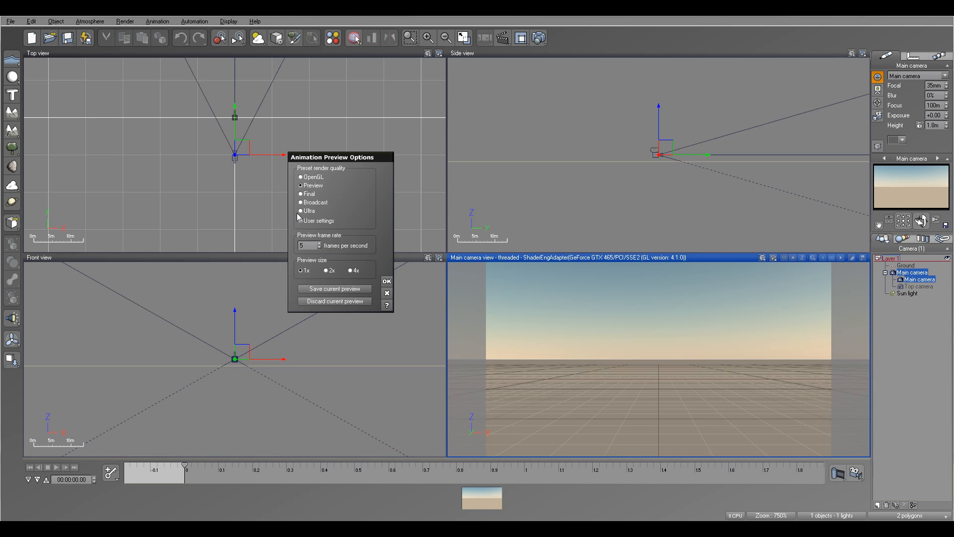
{"action": "left_click", "coordinate": [386, 281]}
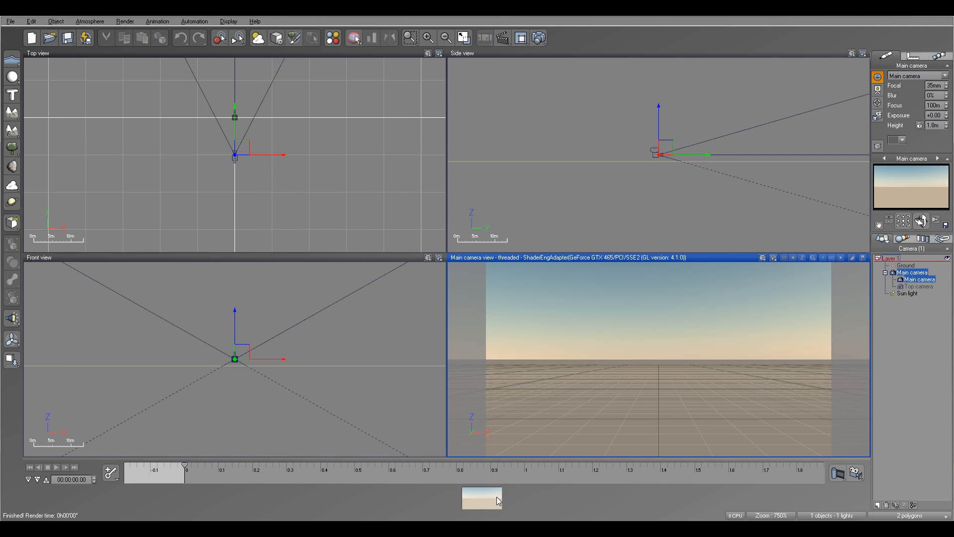
{"action": "left_click", "coordinate": [838, 473]}
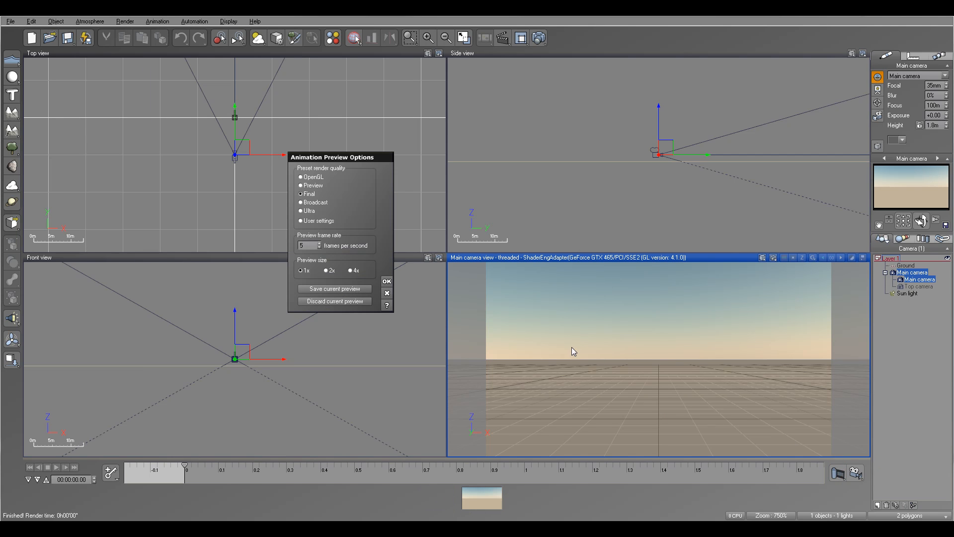
{"action": "left_click", "coordinate": [353, 271]}
{"action": "left_click", "coordinate": [387, 282]}
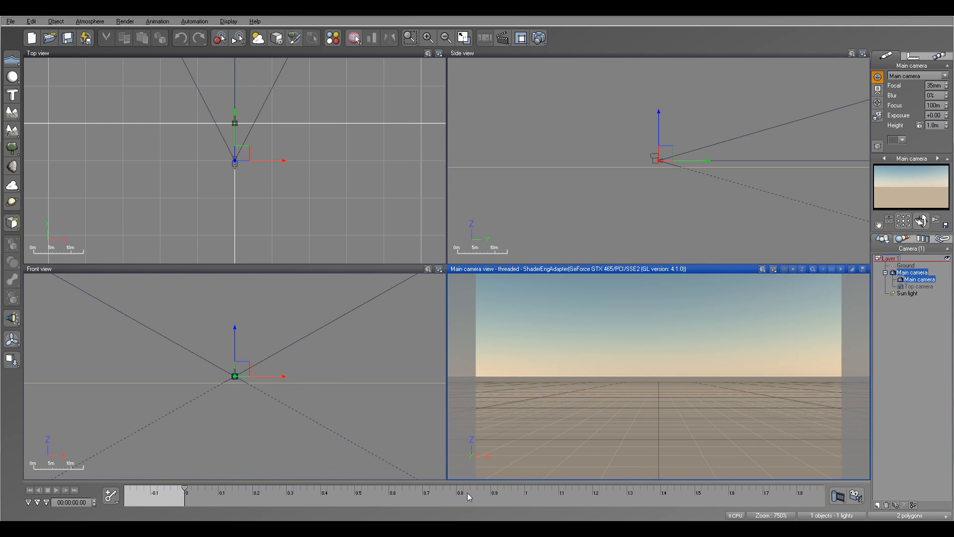
Render the enlarged animation preview beneath the timeline, then hide the preview area again.
{"action": "left_click", "coordinate": [45, 503]}
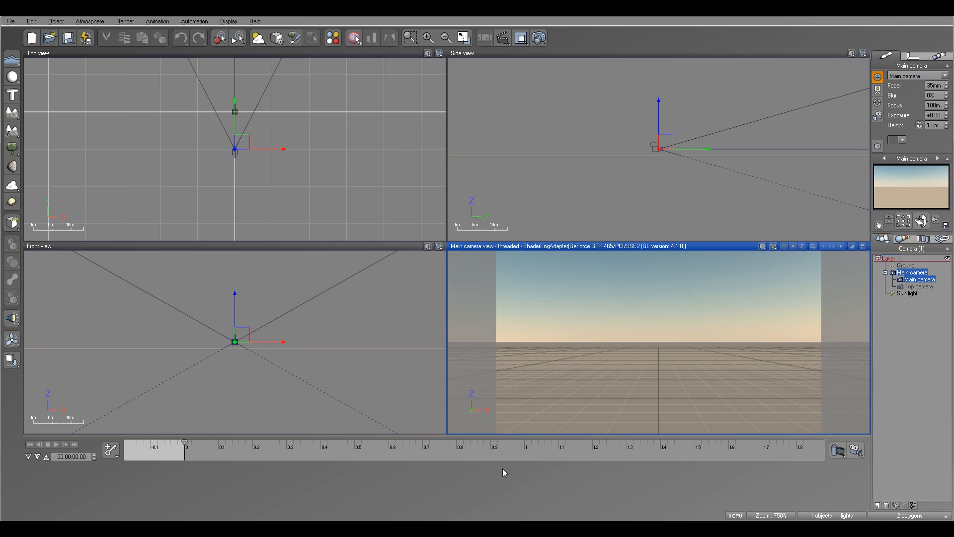
{"action": "left_click", "coordinate": [838, 450]}
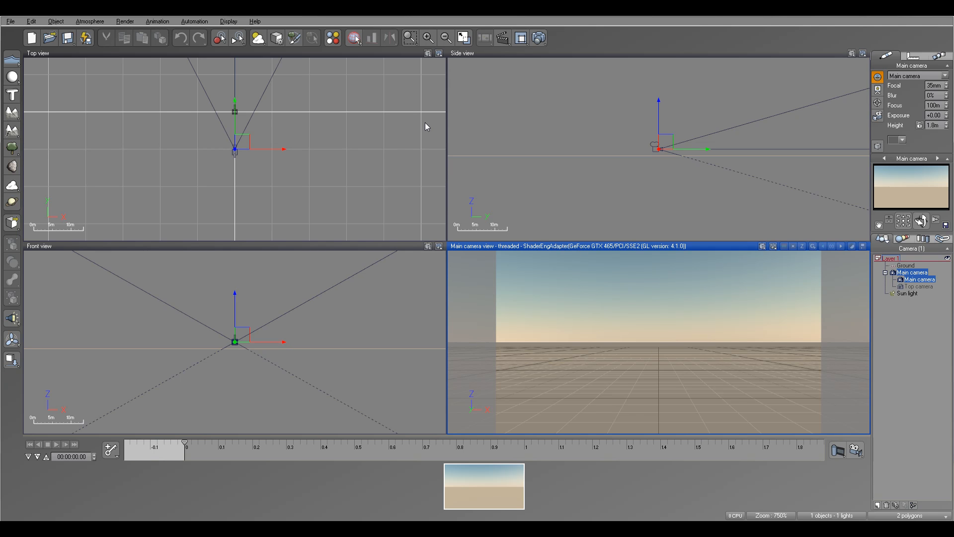
{"action": "left_click", "coordinate": [46, 456]}
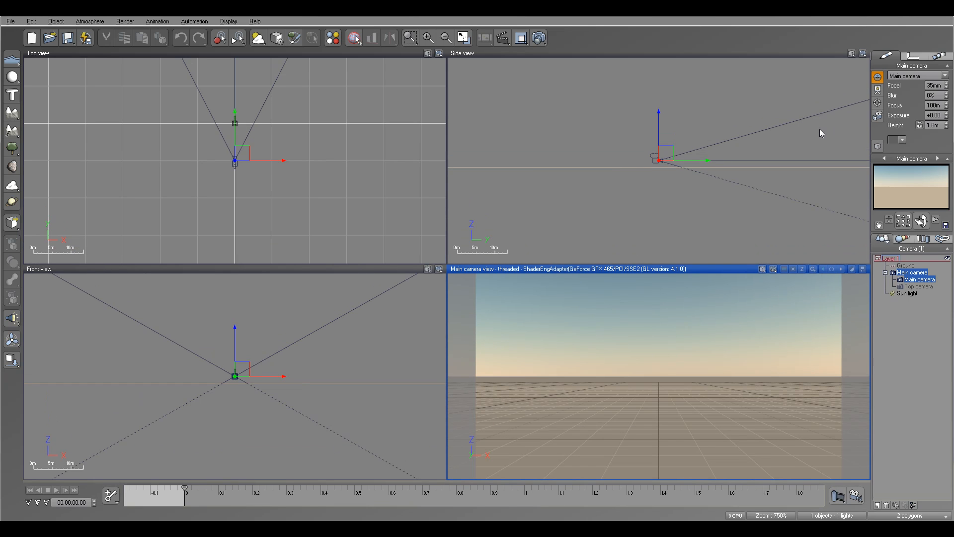